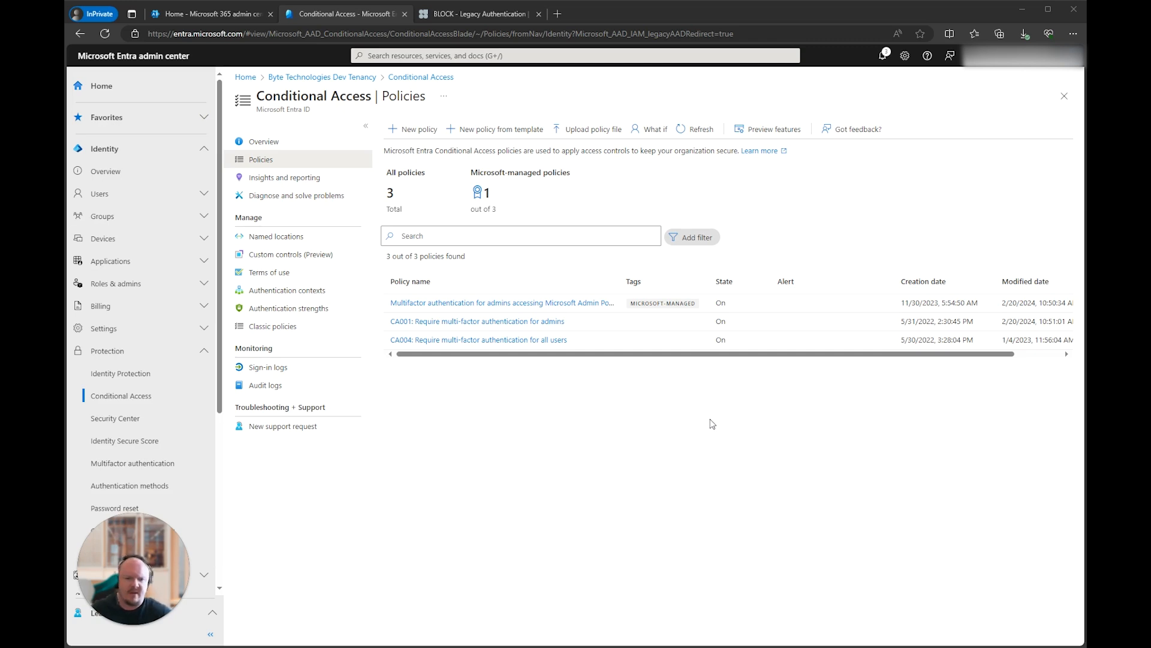
Start a new Conditional Access policy and name it "GLOBAL - Block Legacy Authenticaiton".
left_click(712, 423)
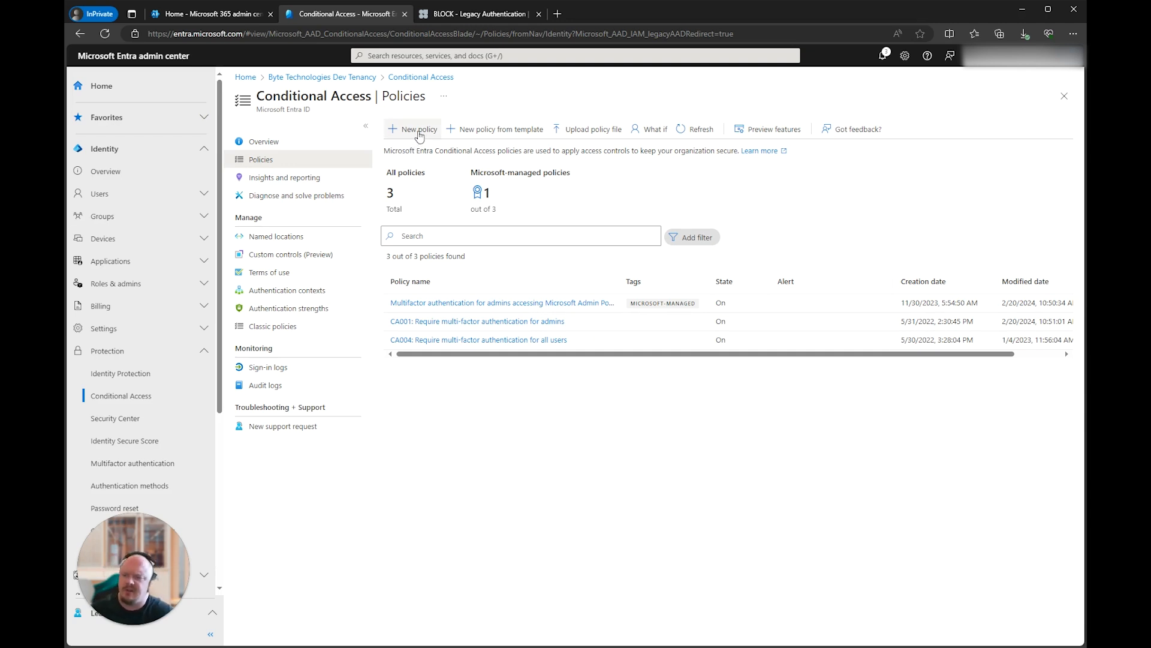
left_click(414, 131)
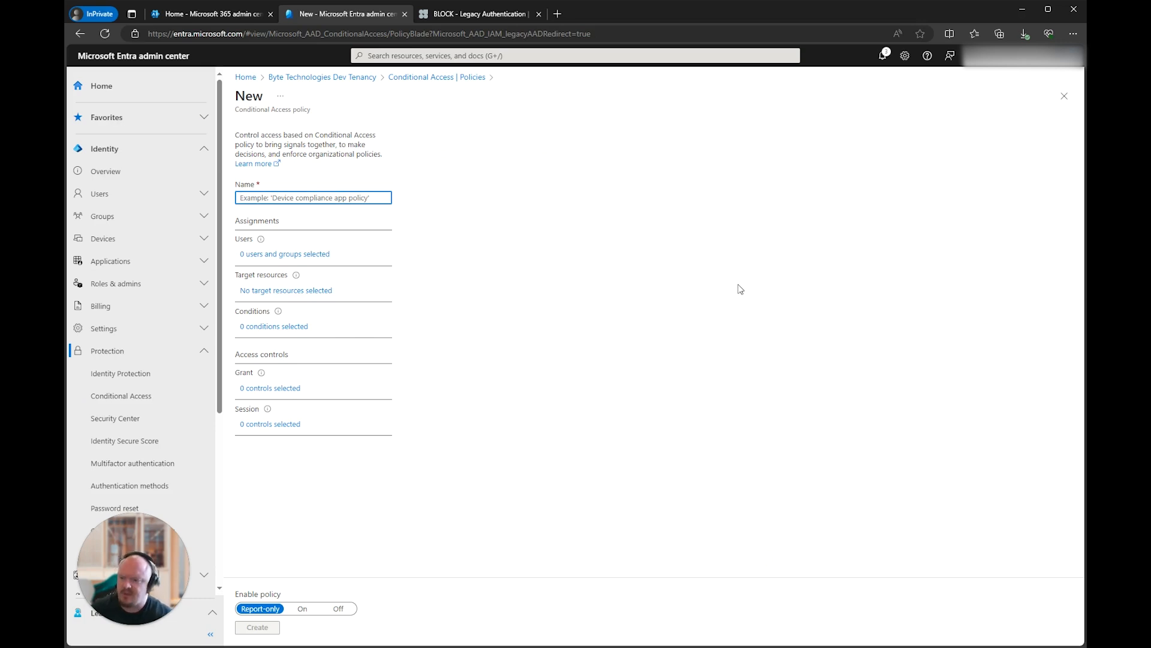
type("GL")
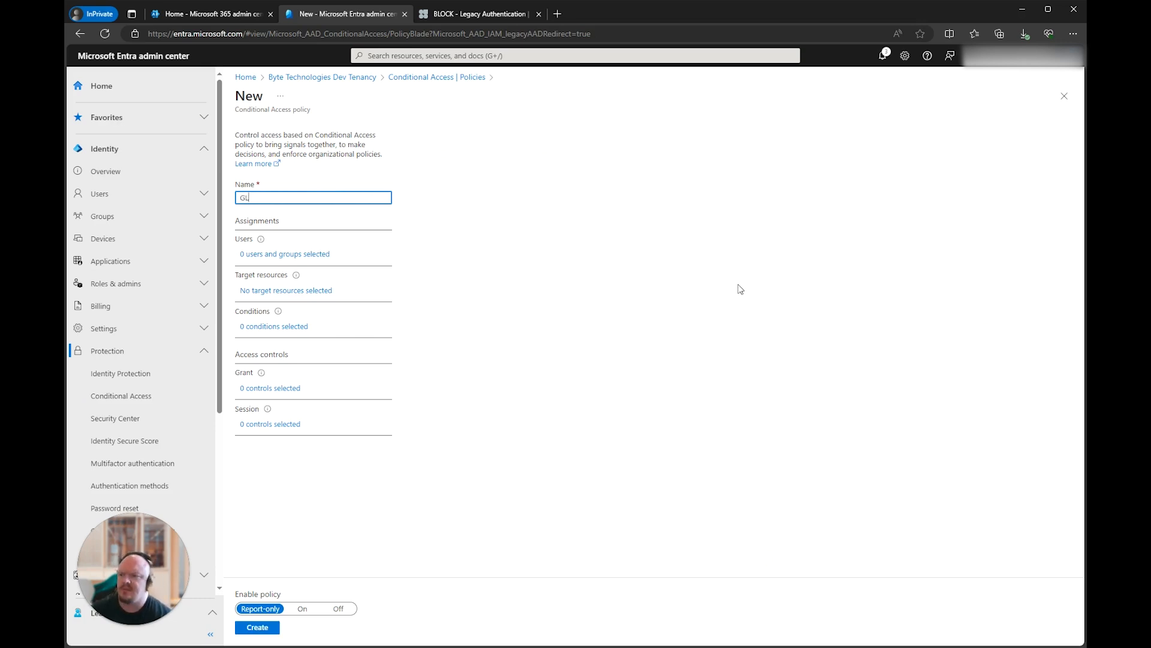
type("OBAL - Block Legacy Authentcaitonb")
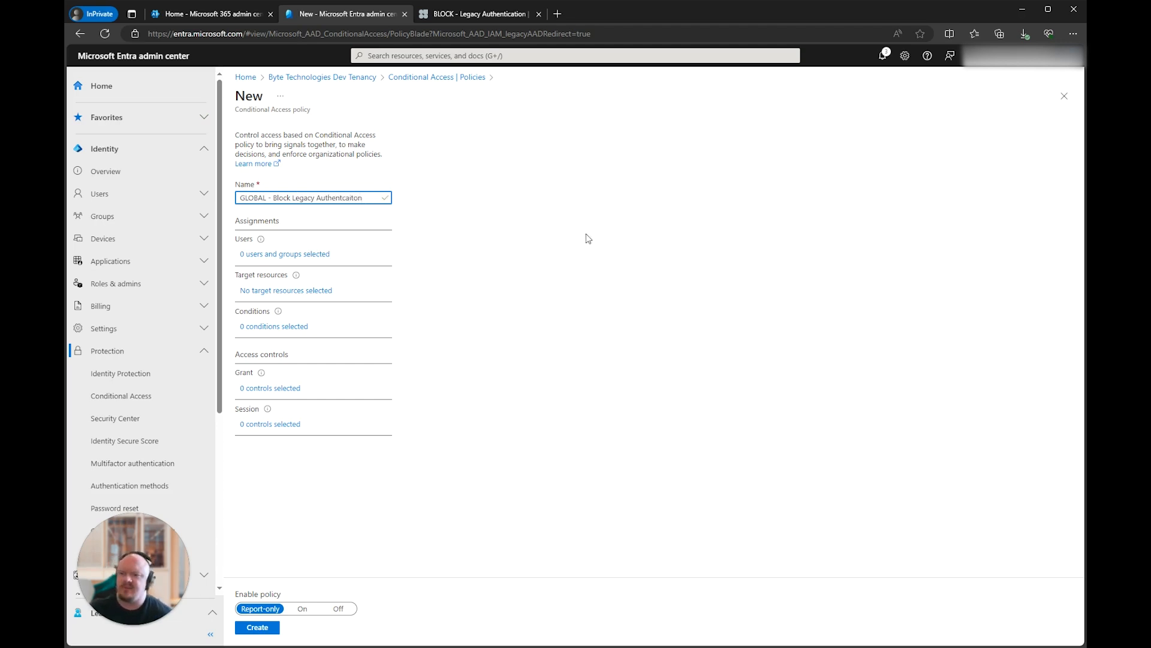
left_click(340, 198)
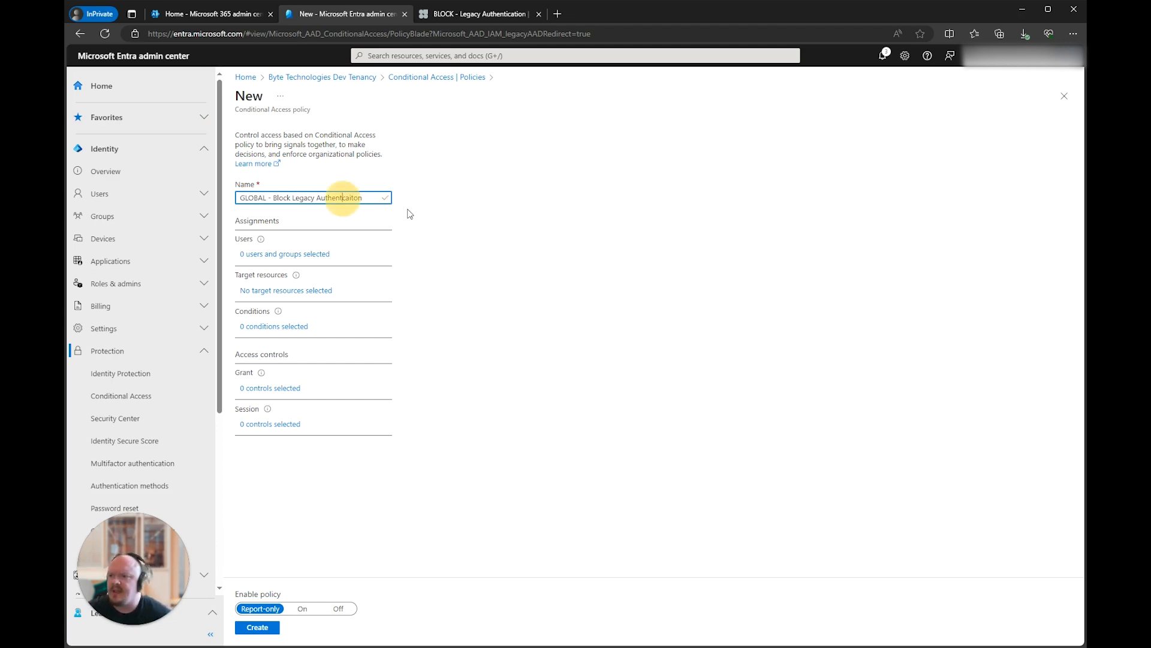
type("i")
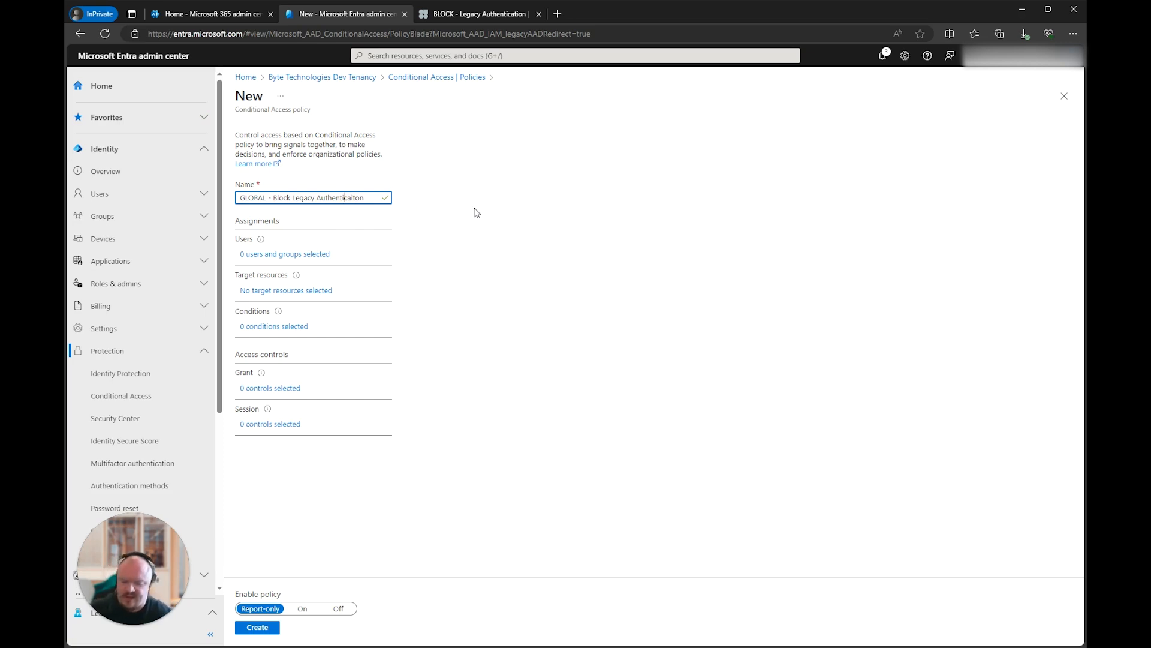
Assign the policy to all users and include only the Office 365 Exchange Online cloud app as its target resource.
left_click(304, 254)
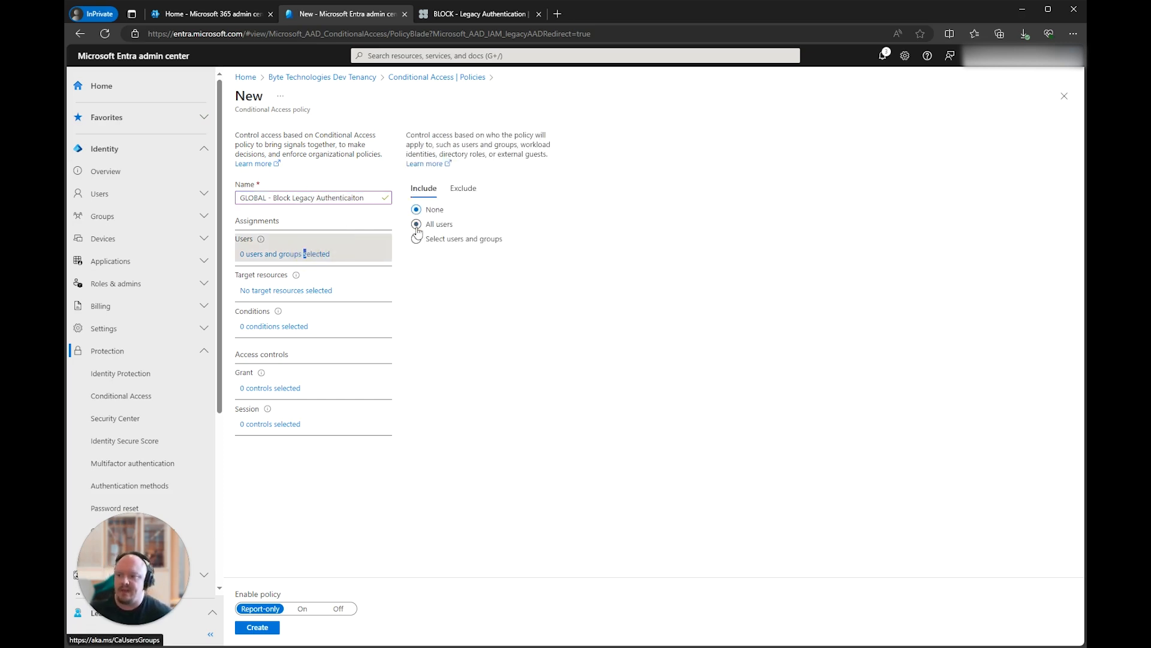
left_click(417, 223)
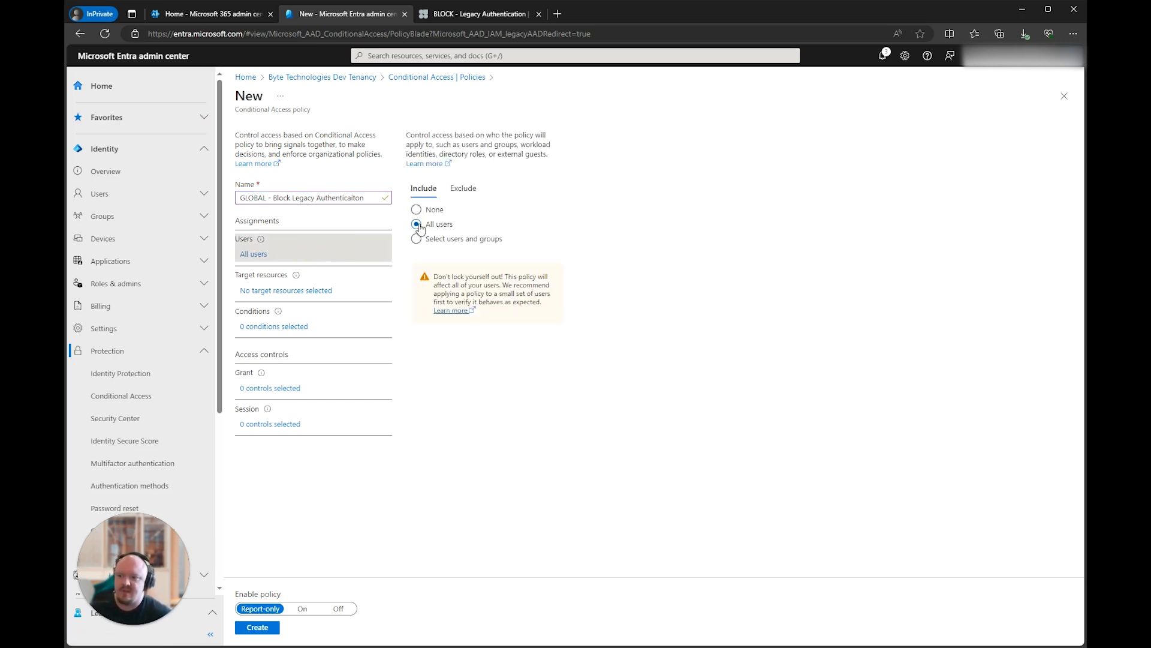
left_click(315, 294)
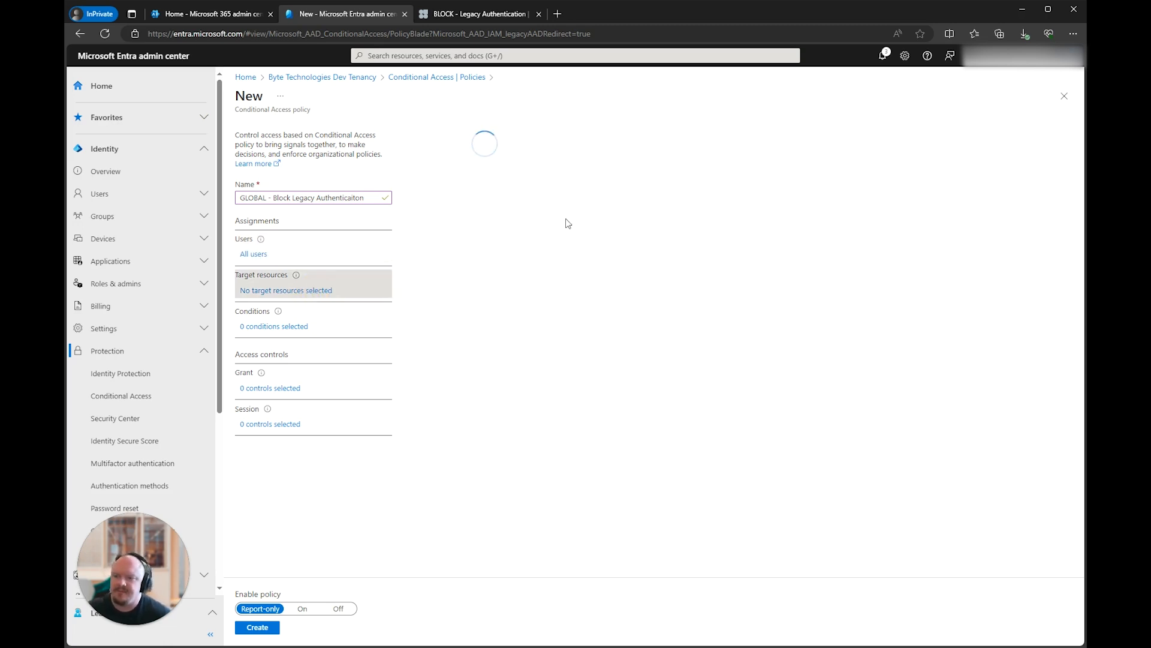
left_click(417, 247)
left_click(417, 261)
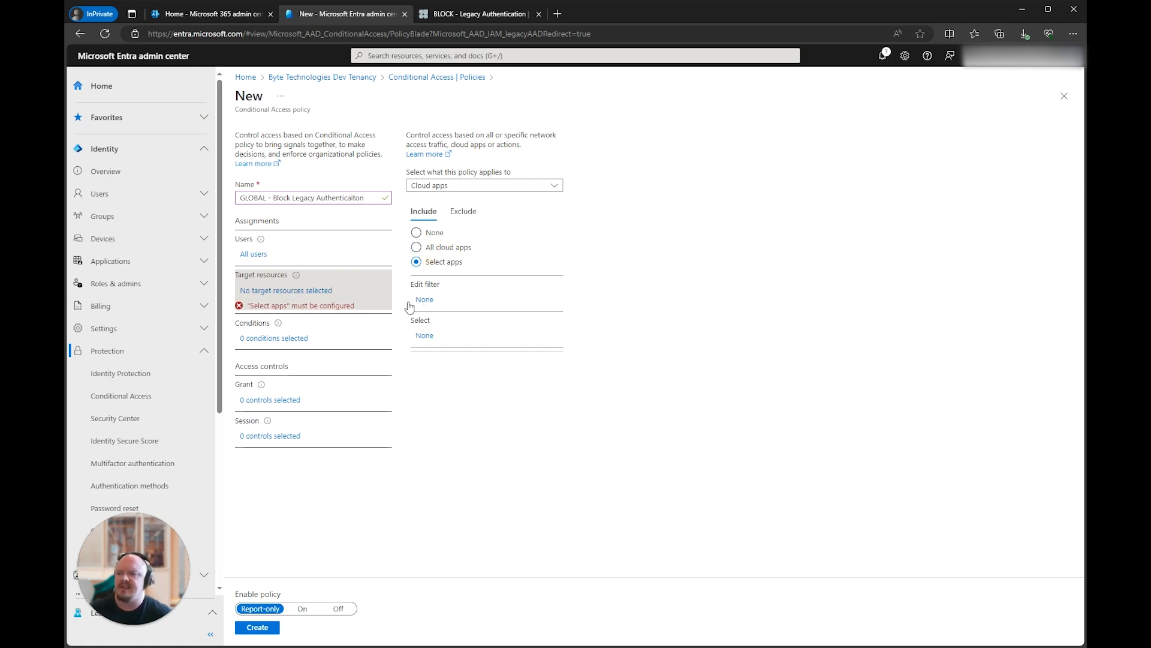
left_click(424, 335)
type("of")
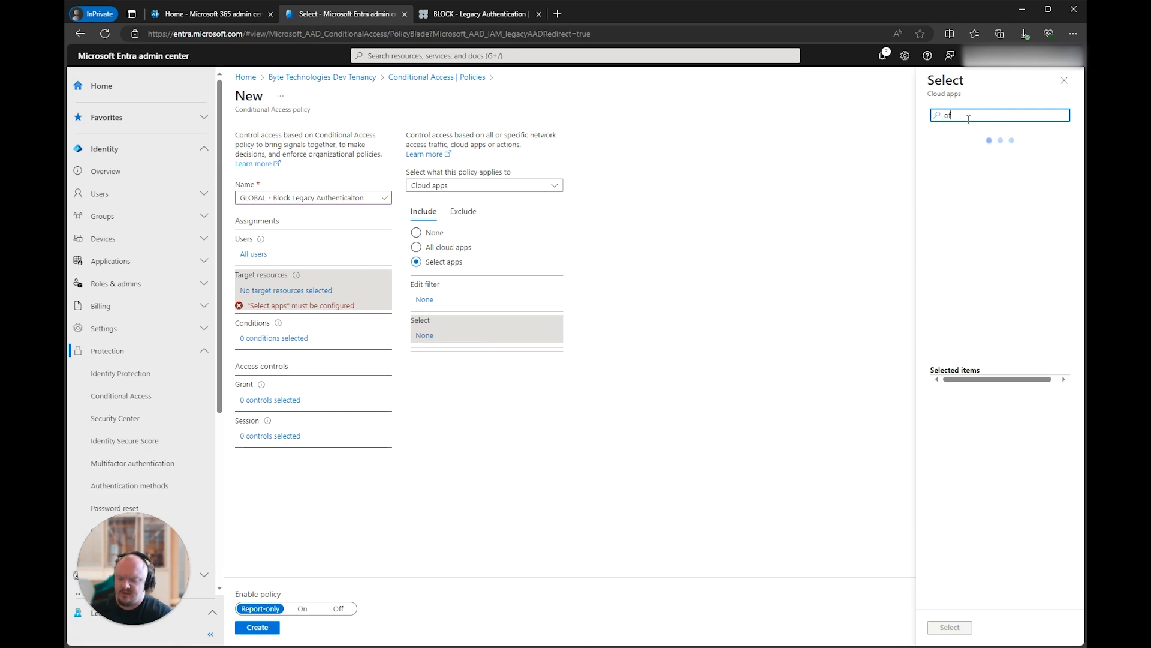
type("fice 365 exchan")
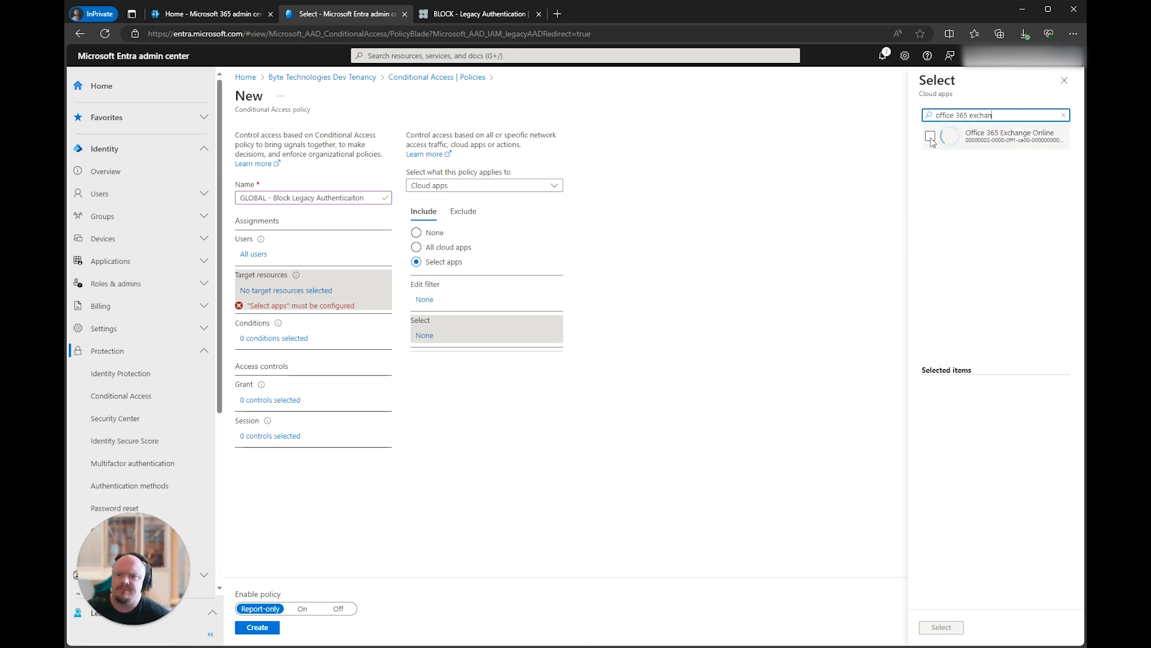
left_click(982, 134)
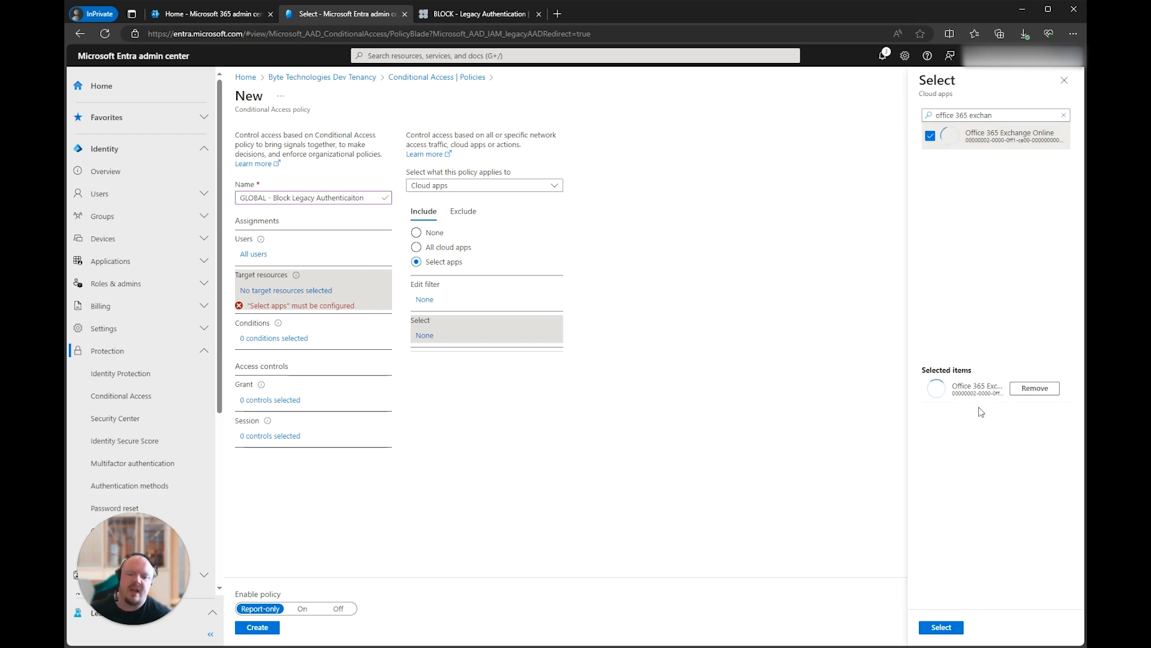
left_click(941, 628)
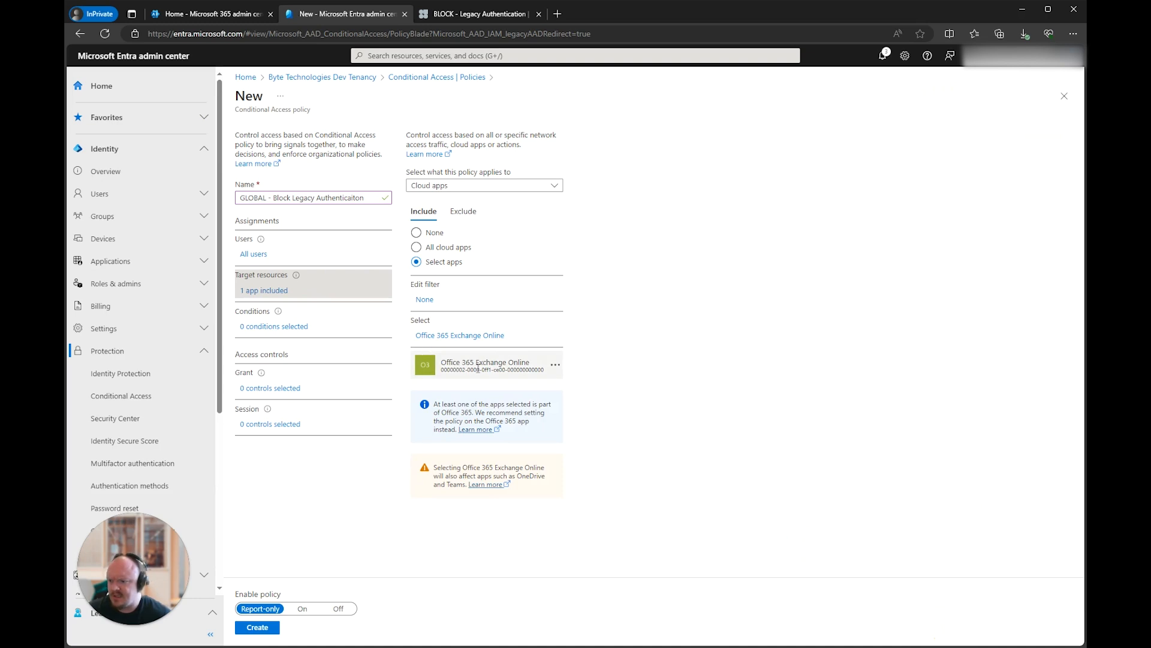
Configure the client apps condition to exclude Browser and Mobile apps and desktop clients, keeping only the legacy authentication clients.
left_click(287, 329)
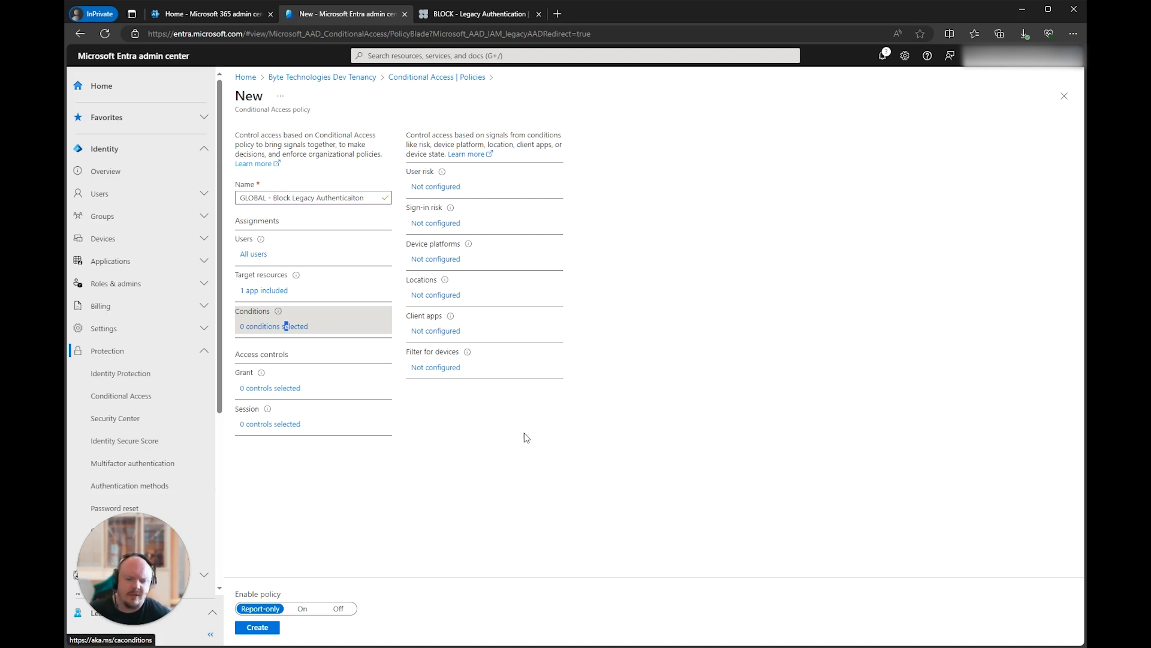
left_click(441, 334)
left_click(946, 170)
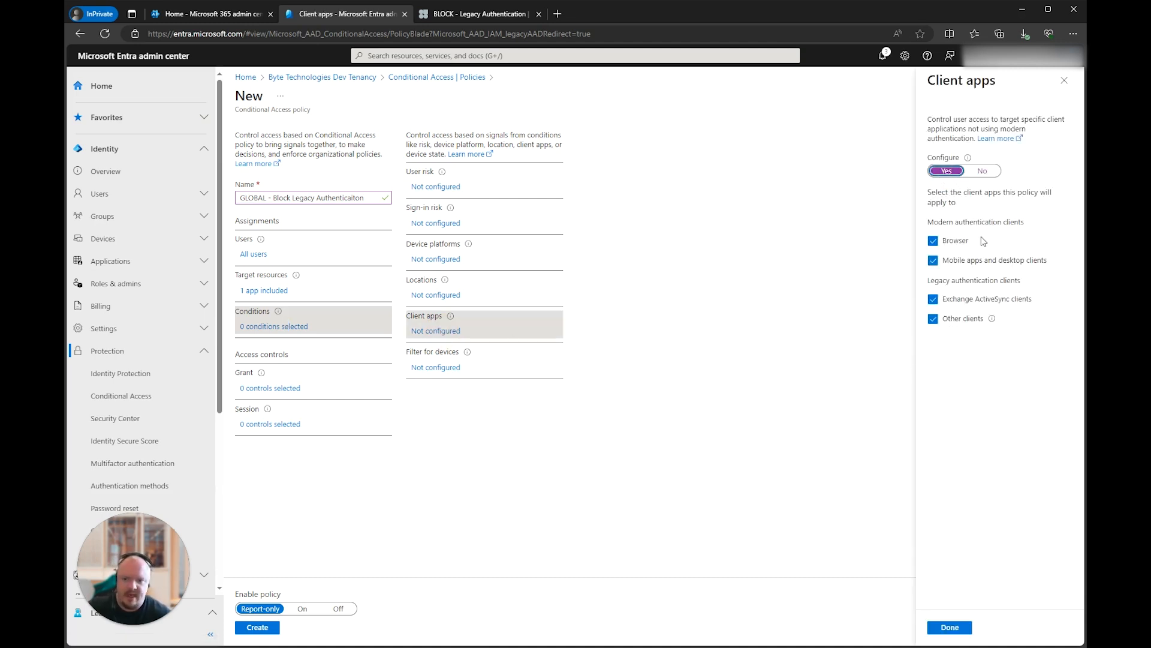
left_click(933, 240)
left_click(933, 260)
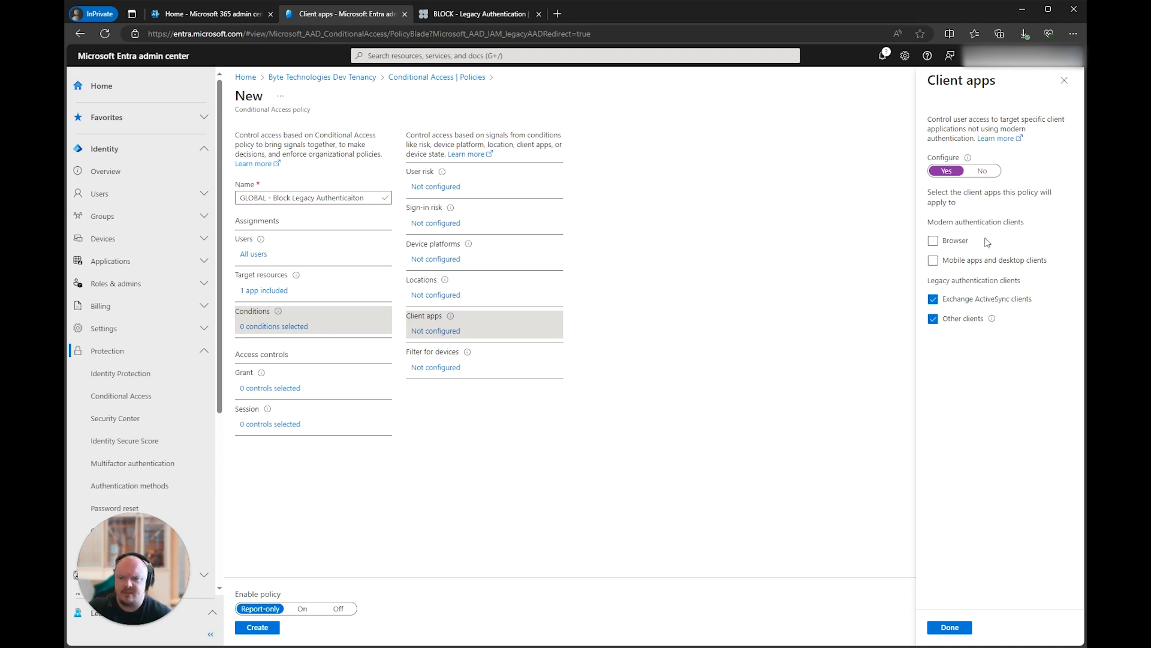
left_click_drag(934, 221, 1024, 221)
left_click(1031, 343)
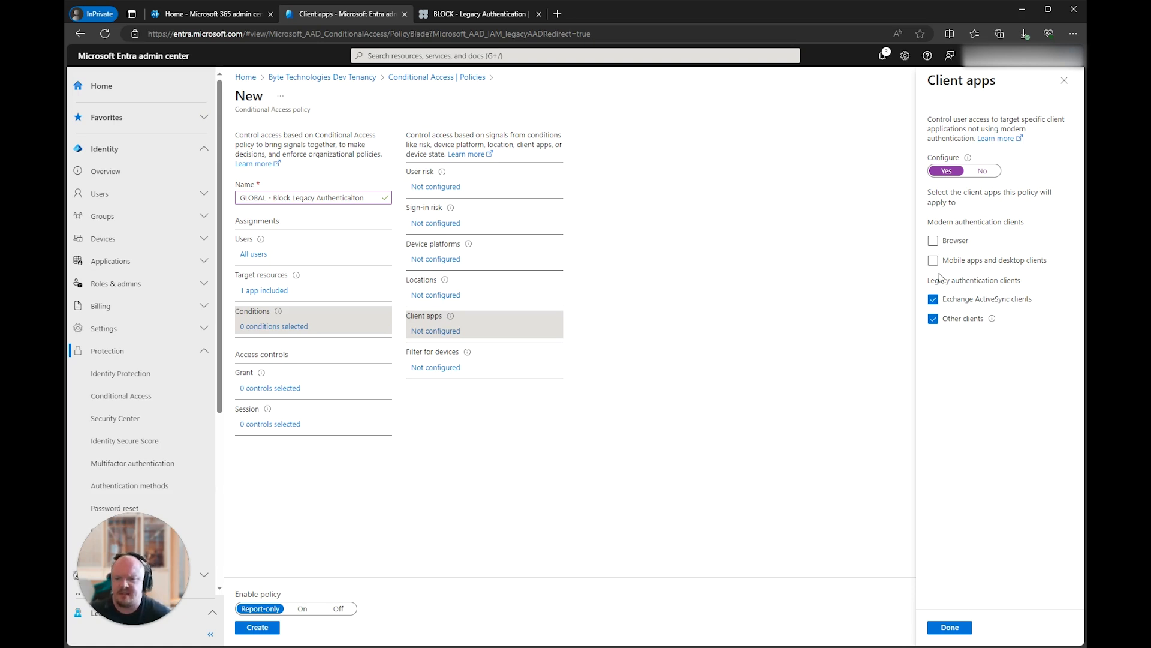
left_click(961, 630)
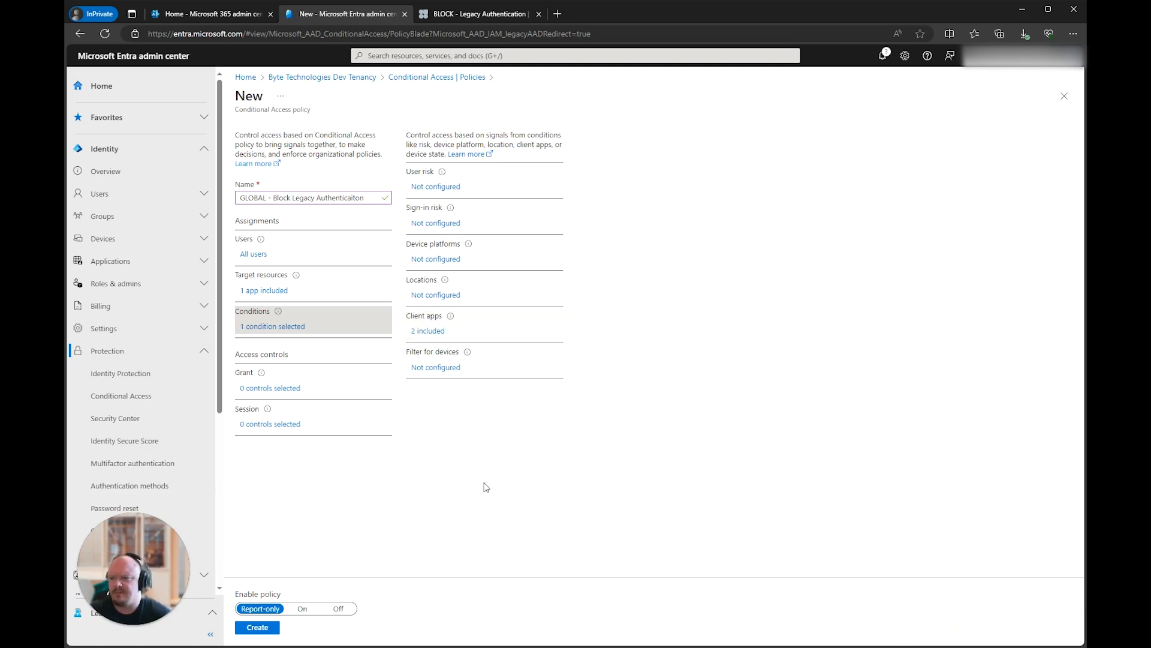
Set the policy's grant control to Block access.
left_click(261, 390)
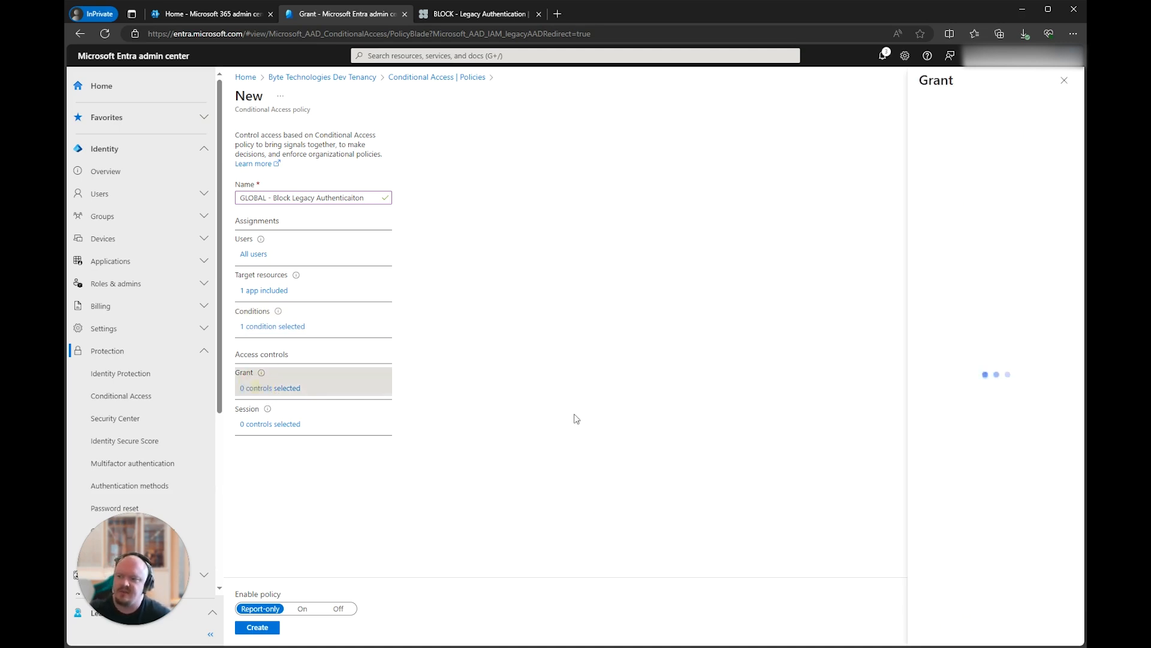
left_click(924, 149)
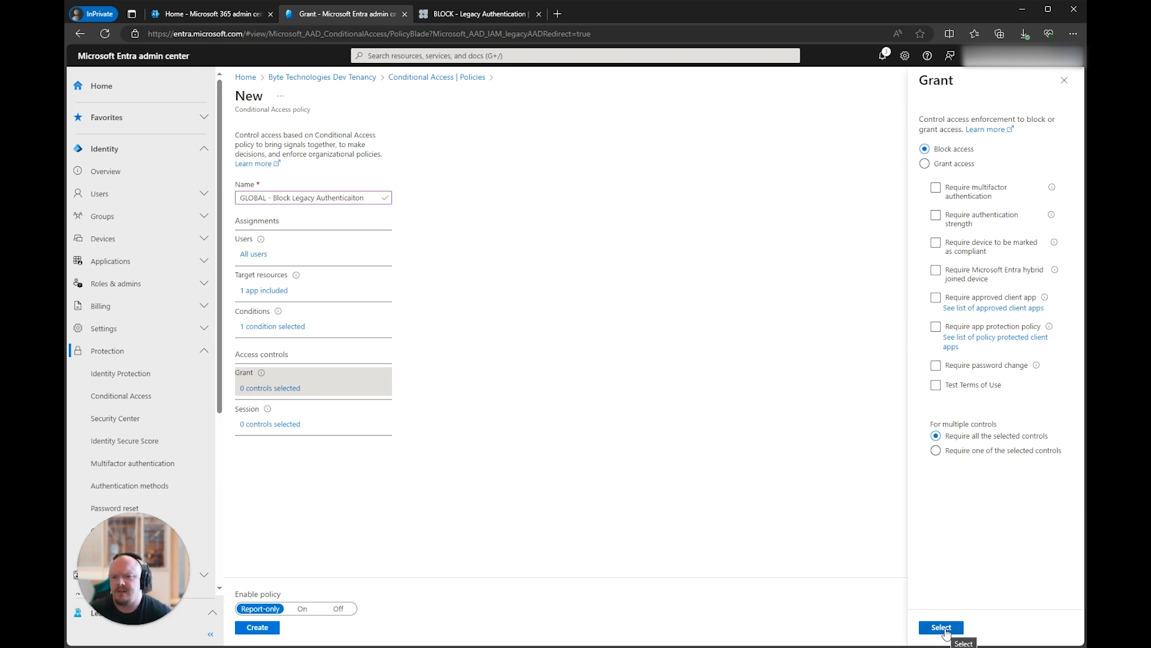
left_click(942, 627)
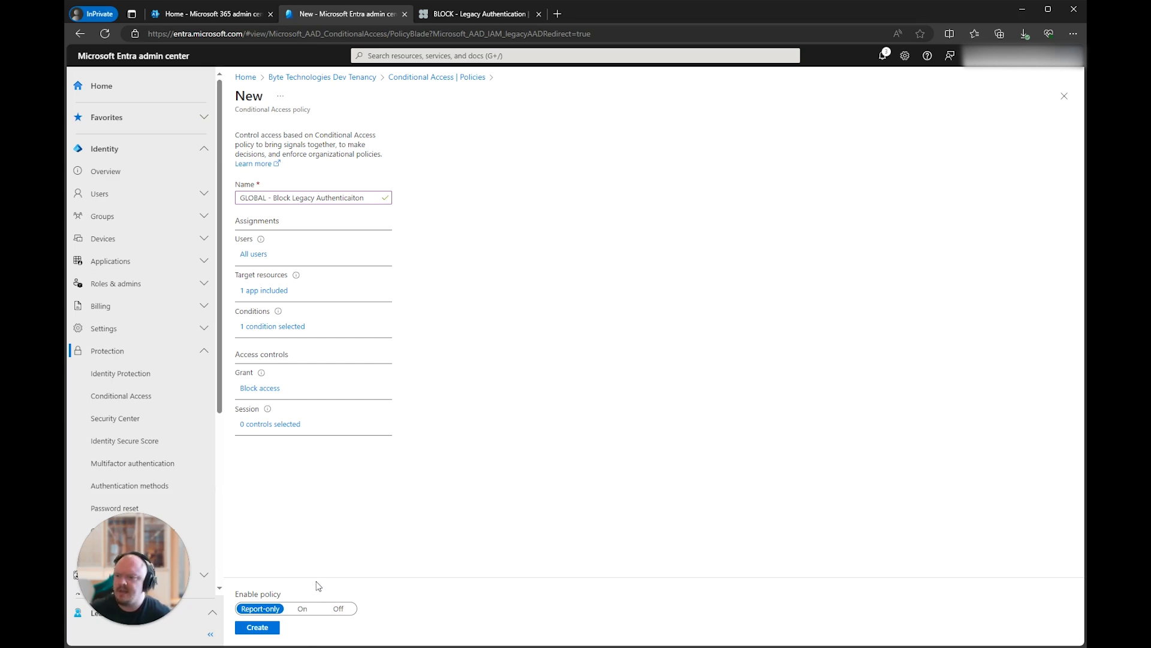
Switch the policy's enable state from report-only to On and create the policy.
left_click(294, 612)
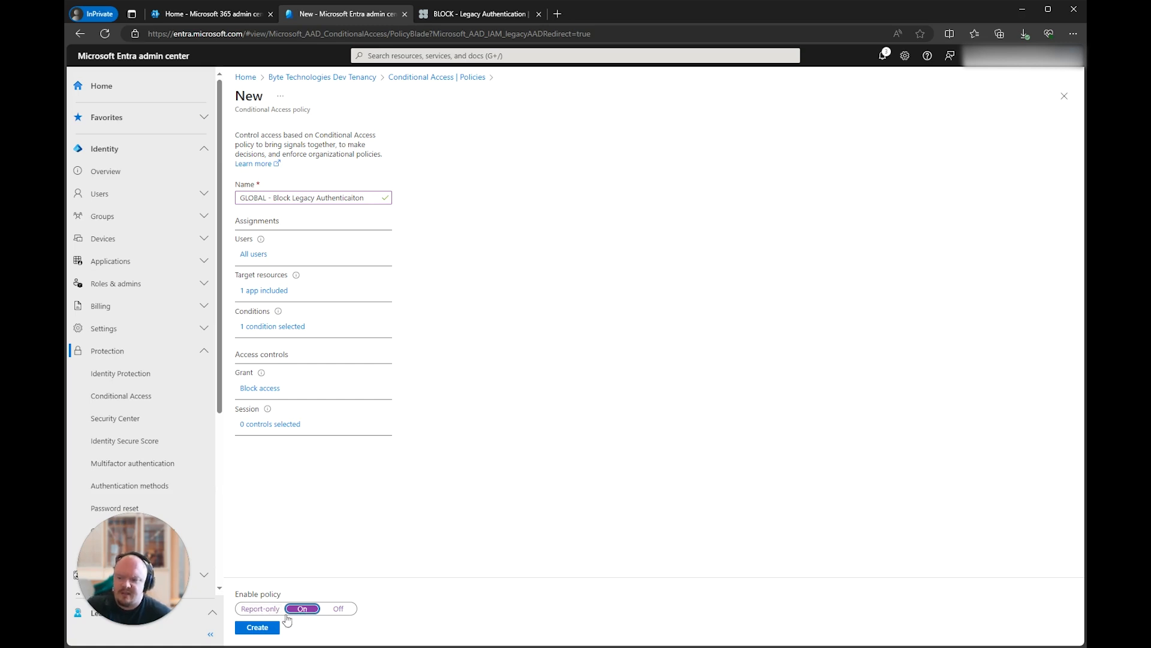
left_click(257, 627)
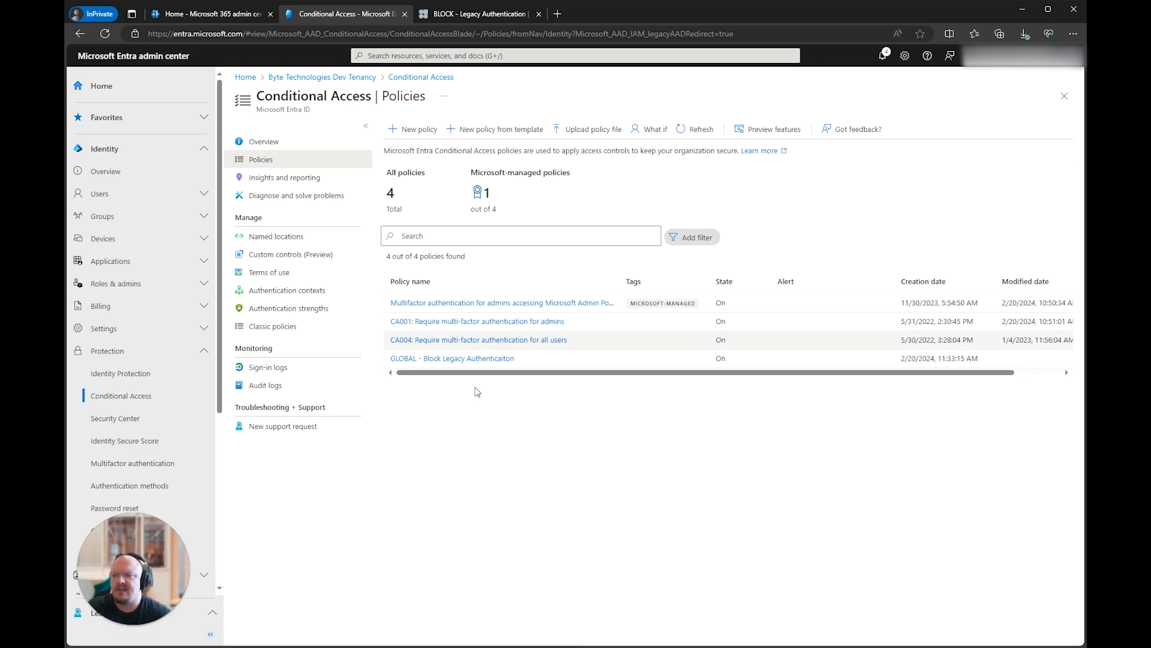
left_click_drag(496, 374, 415, 380)
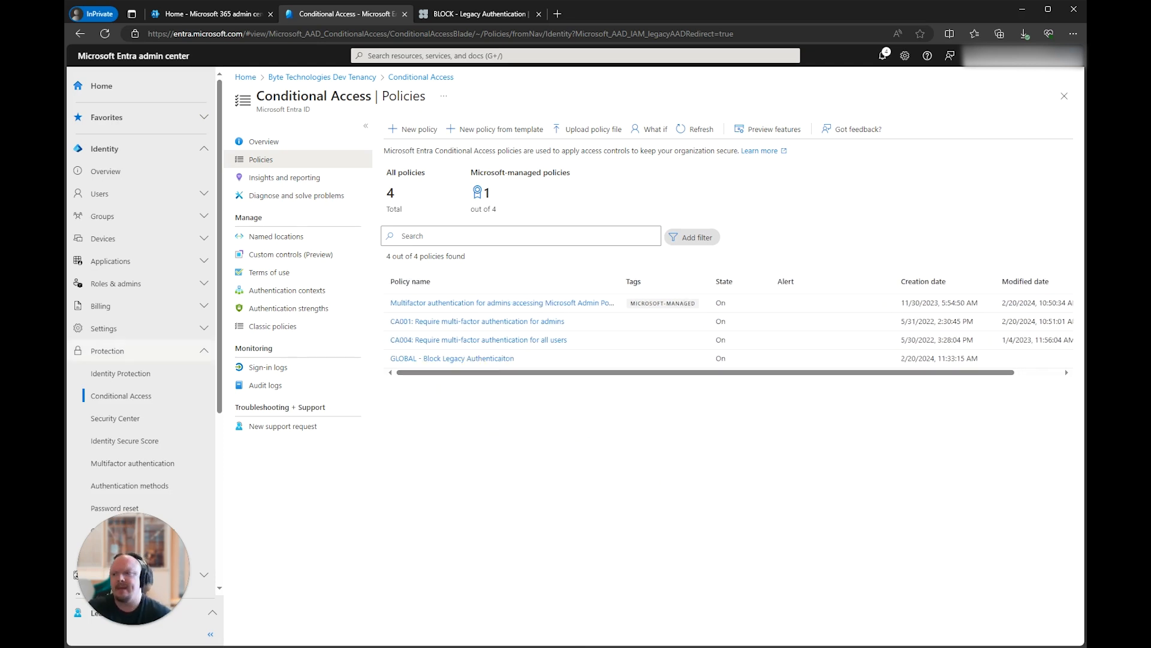